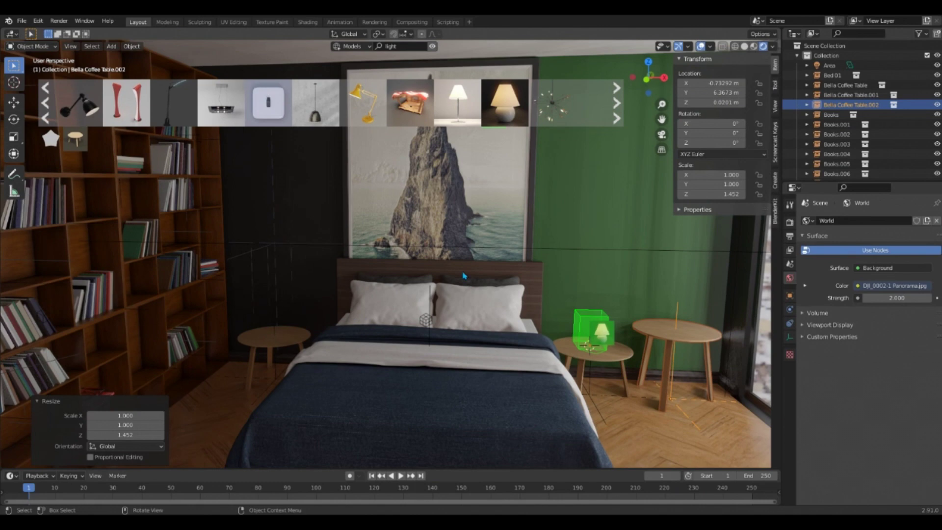
# Step: Move the new Ceiling Light Halo into position beside the bed
pyautogui.press('g')
pyautogui.scroll(2, 266, 247)
pyautogui.keyDown('shift'); pyautogui.moveTo(267, 249); pyautogui.dragTo(353, 257, button='middle'); pyautogui.keyUp('shift')
pyautogui.scroll(-2, 354, 257)
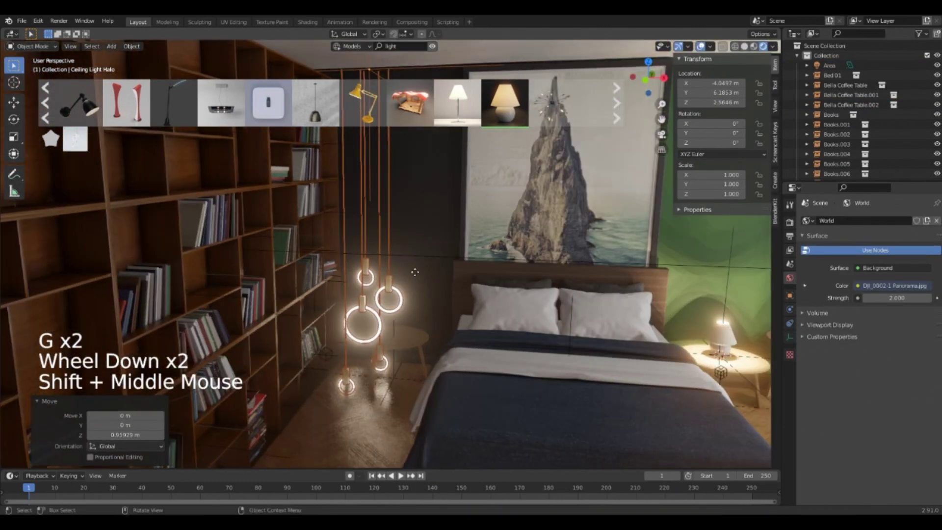
pyautogui.press('g')
pyautogui.middleClick(433, 272)
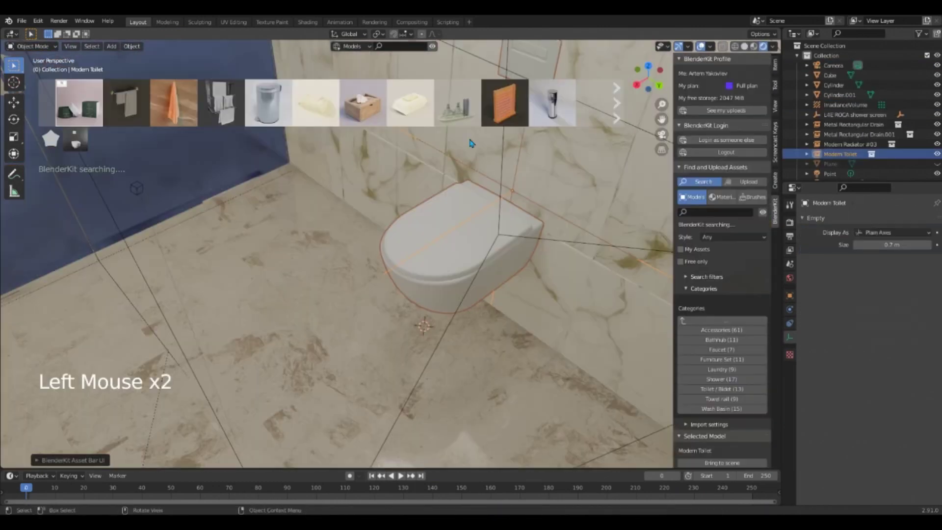
pyautogui.scroll(-1, 442, 103)
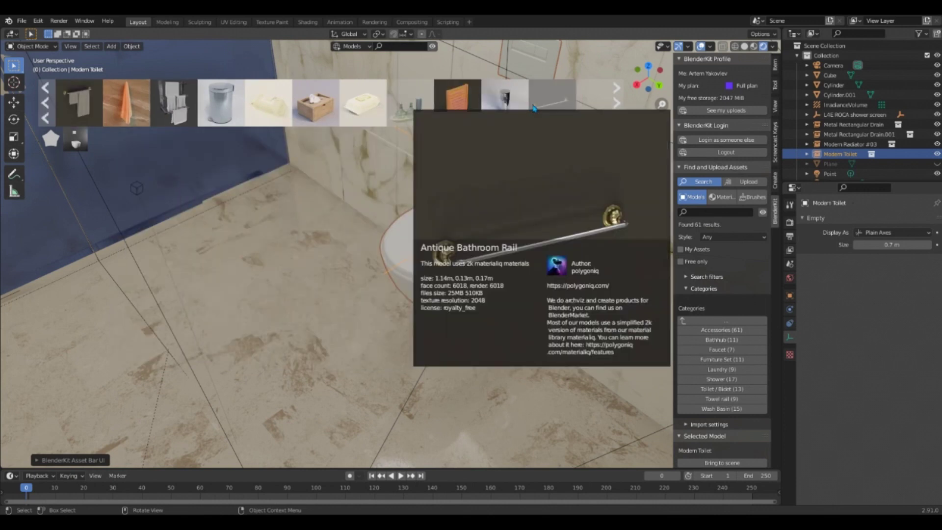
pyautogui.scroll(-2, 495, 113)
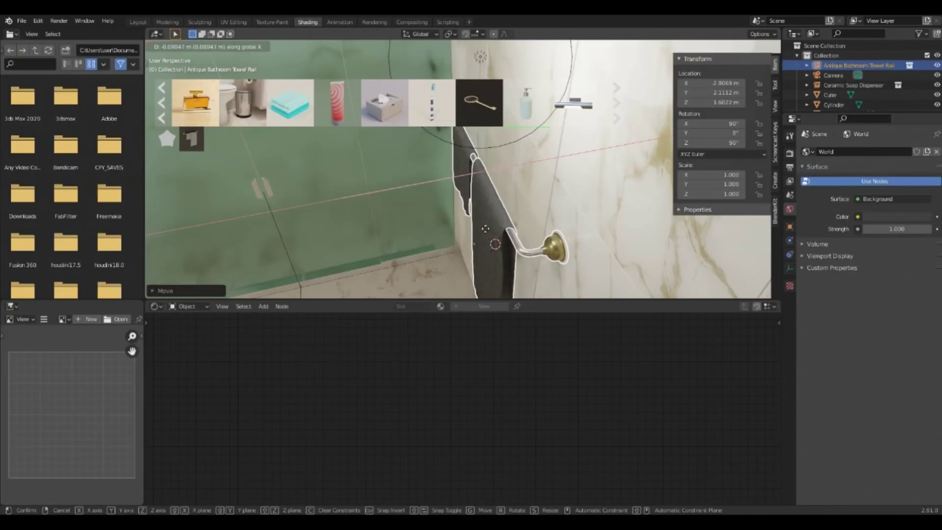